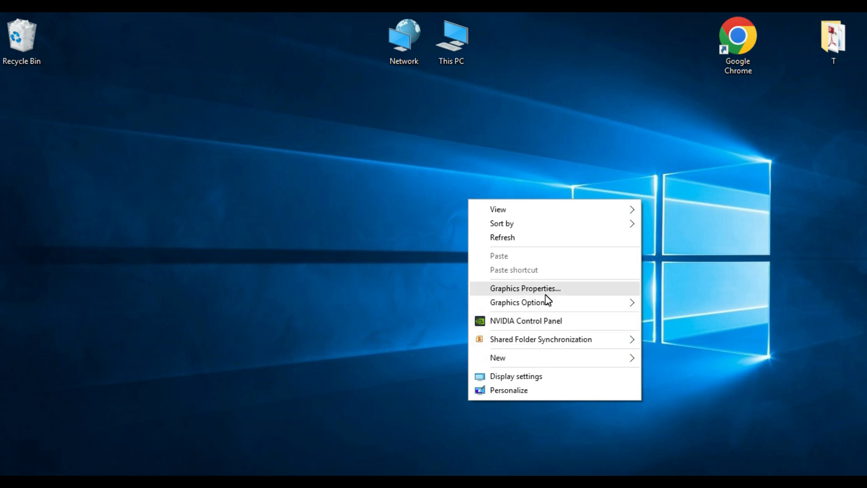
# Step: Open the Registry Editor by running regedit from the desktop
pyautogui.click(400, 288)
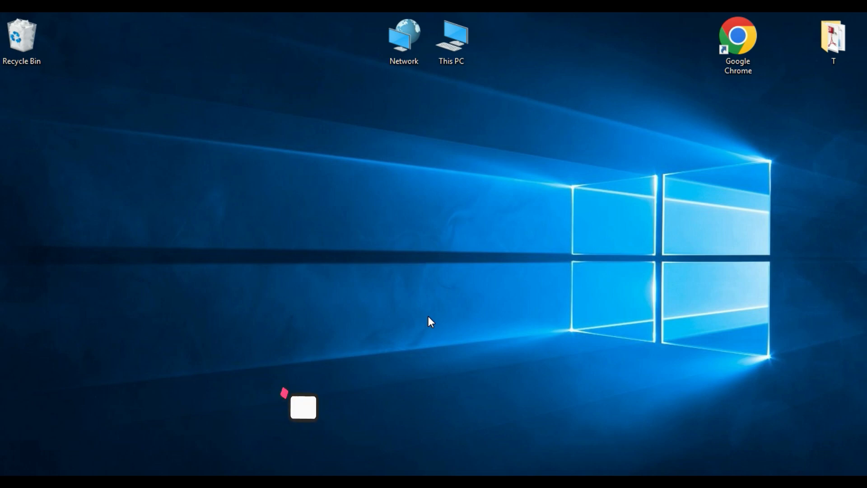
pyautogui.press('super+r')
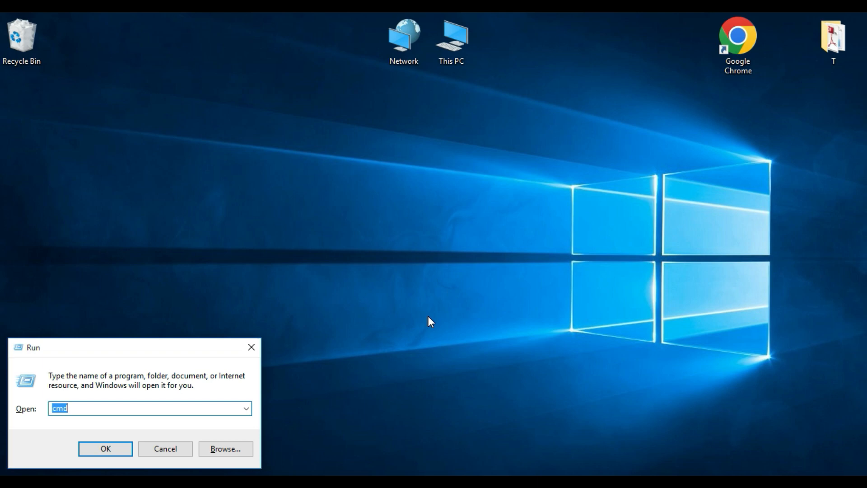
pyautogui.write('rege')
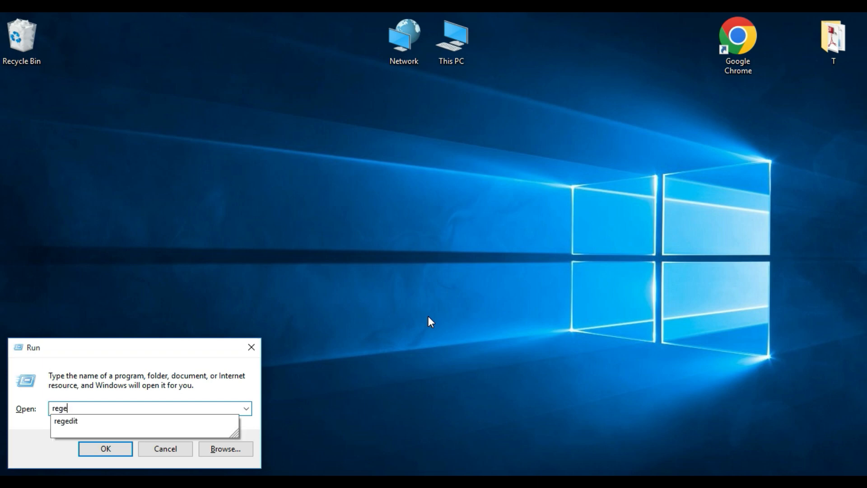
pyautogui.write('dit')
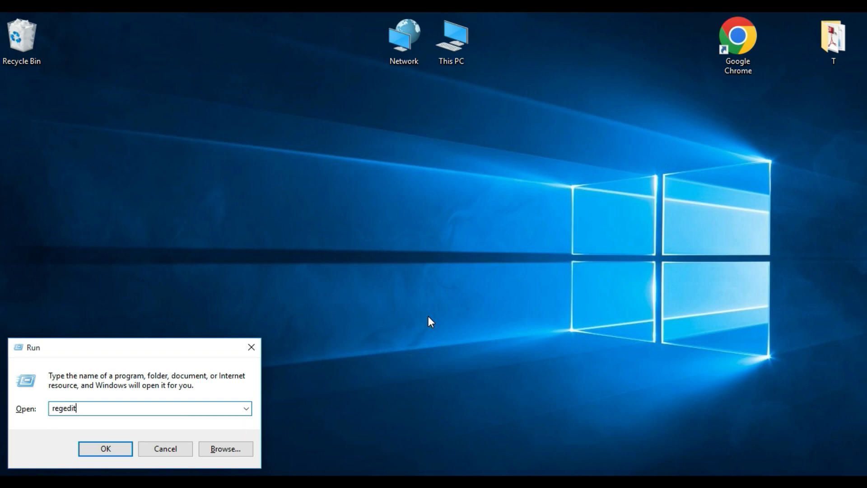
pyautogui.click(102, 451)
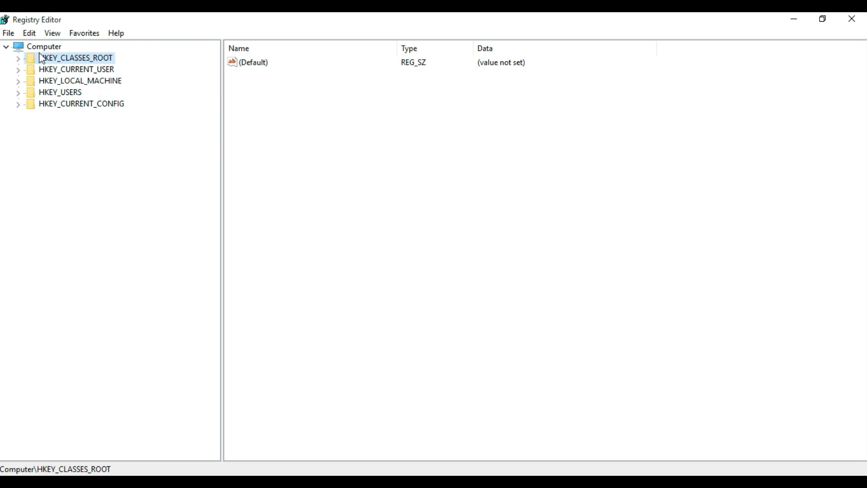
# Step: Navigate to the registry key HKEY_CLASSES_ROOT\Directory\Background\shell and select it
pyautogui.click(18, 58)
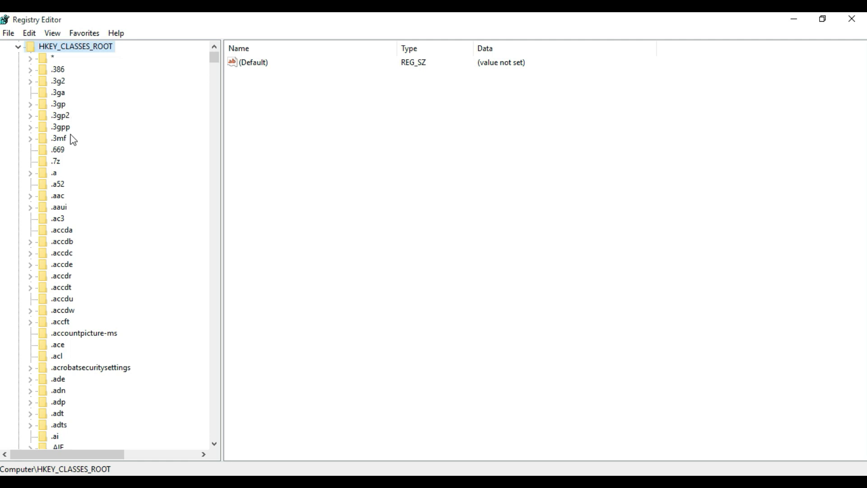
pyautogui.scroll(-3, 68, 151)
pyautogui.scroll(-20, 64, 162)
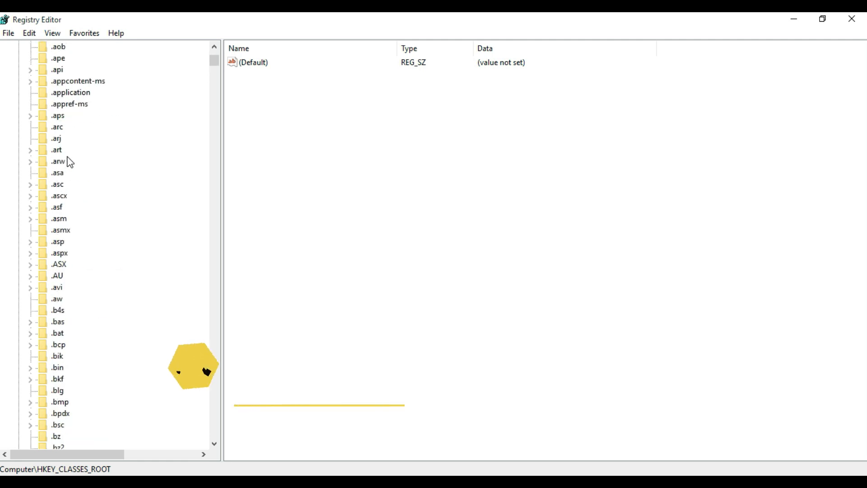
pyautogui.scroll(-20, 70, 166)
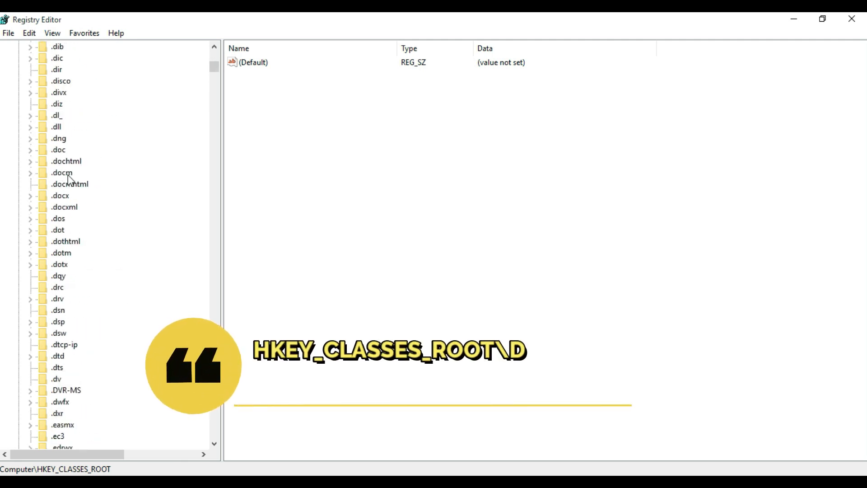
pyautogui.scroll(-10, 68, 184)
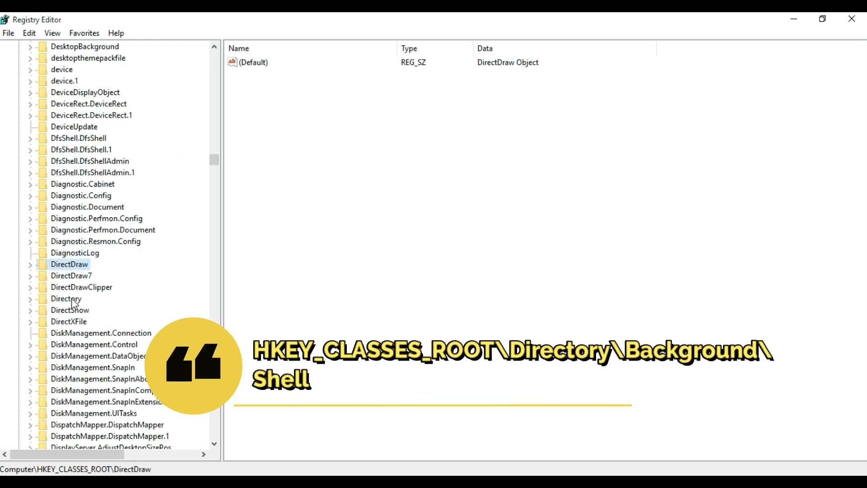
pyautogui.click(31, 300)
pyautogui.scroll(-1, 132, 297)
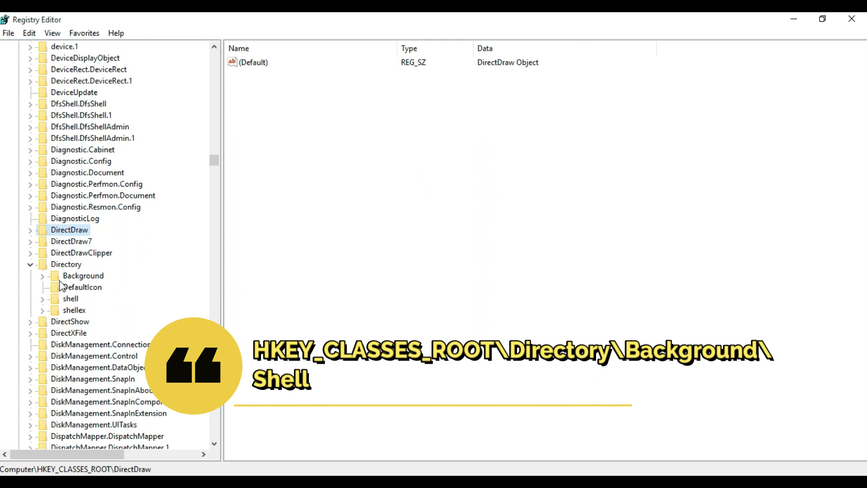
pyautogui.click(42, 276)
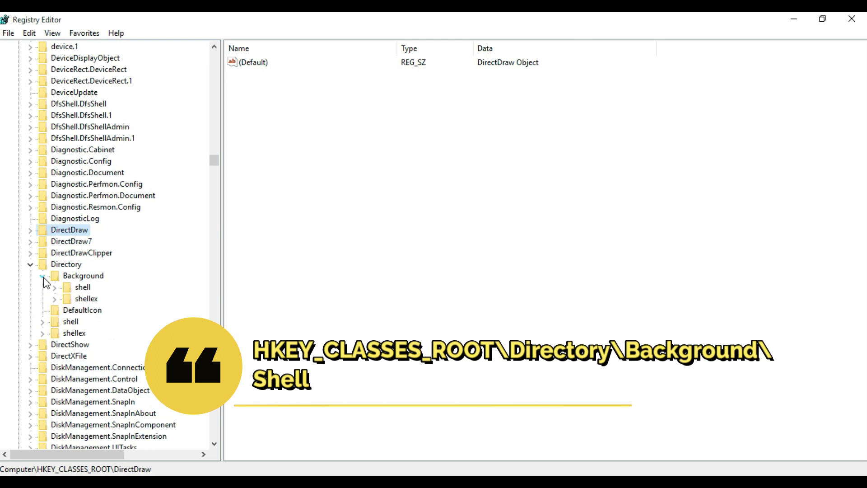
pyautogui.click(85, 290)
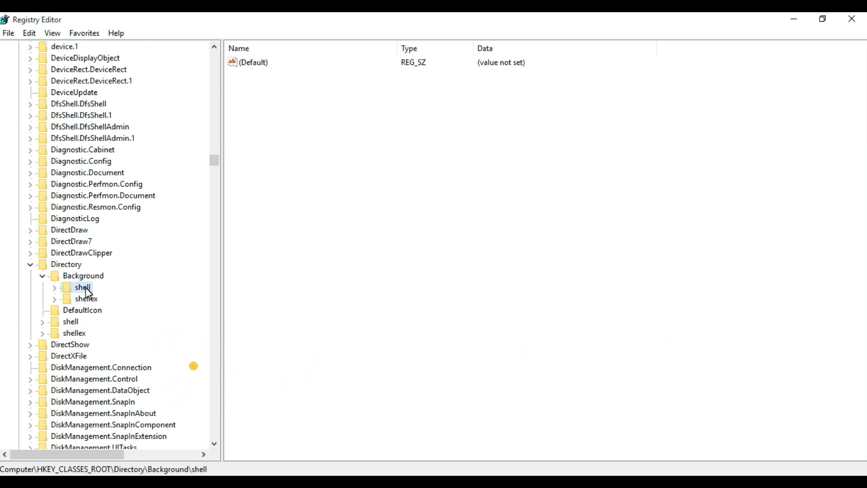
# Step: Create a new key named "Control Panel" under the Directory\Background\shell key
pyautogui.rightClick(87, 292)
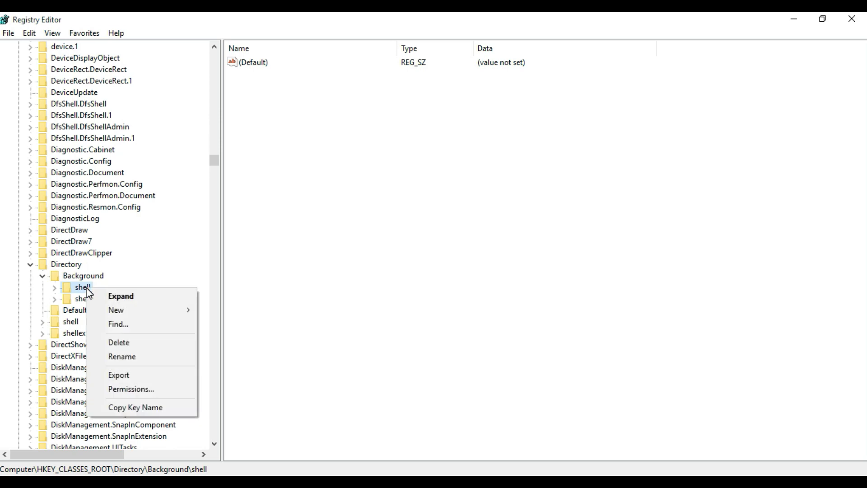
pyautogui.moveTo(138, 316)
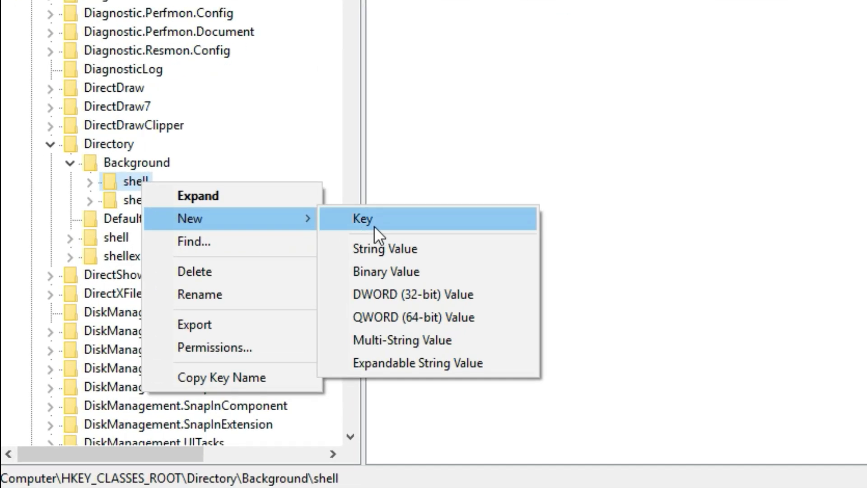
pyautogui.click(237, 311)
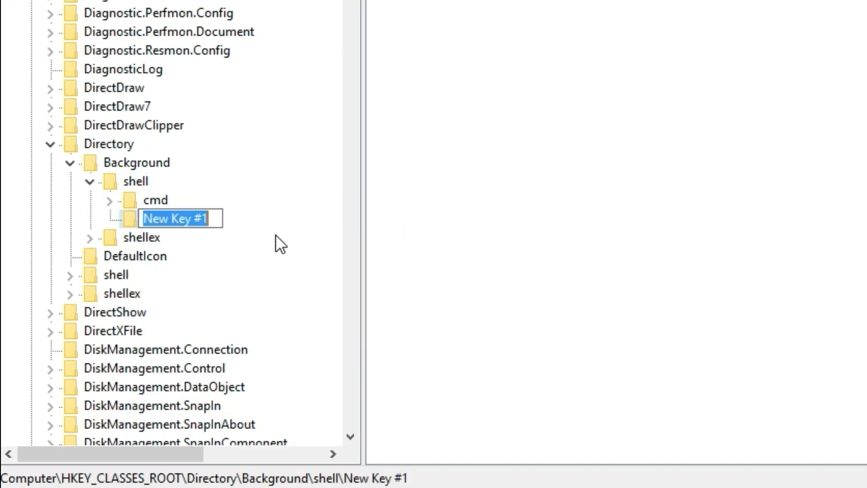
pyautogui.write('C')
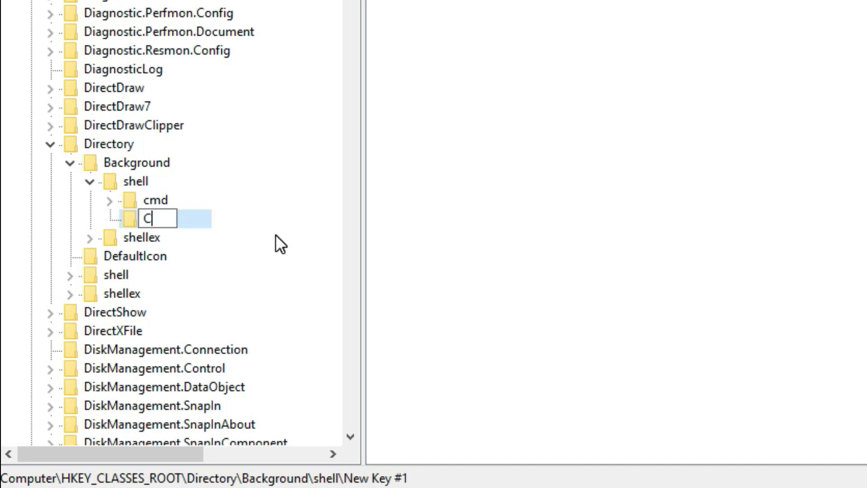
pyautogui.write('ontrol')
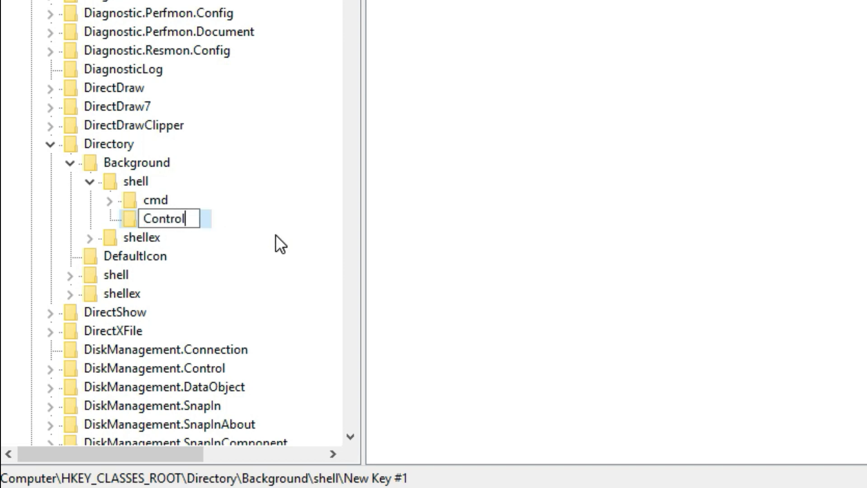
pyautogui.write(' Panel')
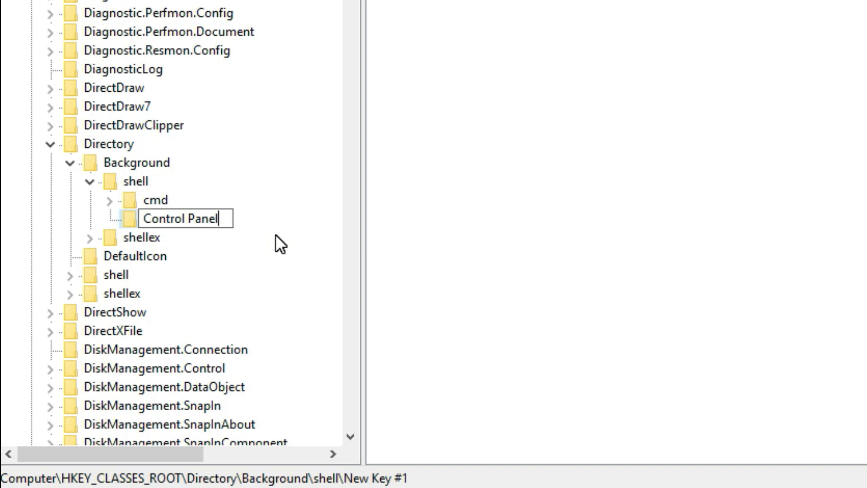
pyautogui.press('Return')
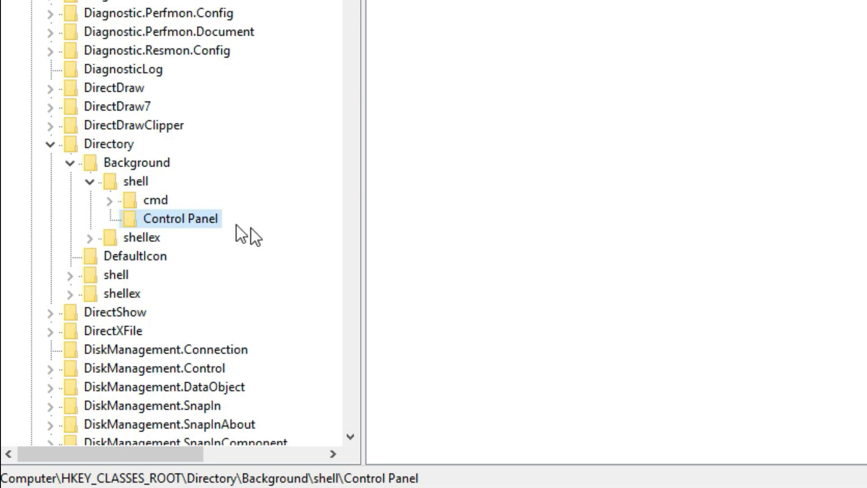
# Step: Create a subkey named "Command" under the new Control Panel key
pyautogui.rightClick(199, 219)
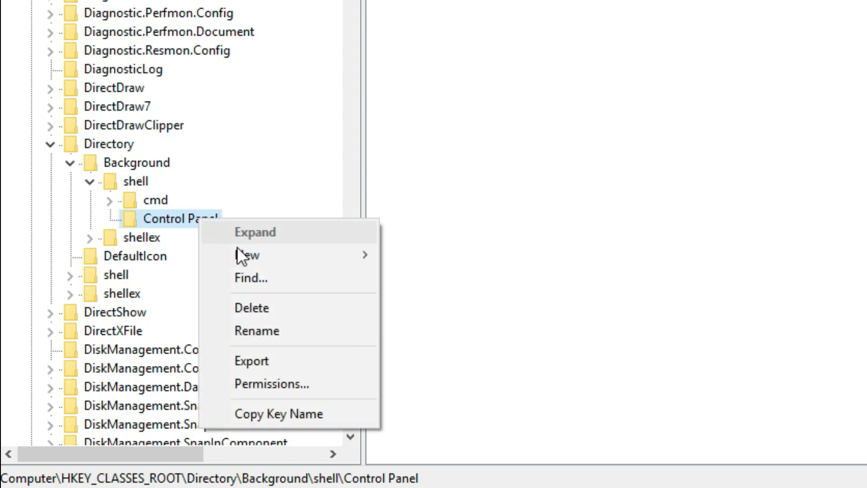
pyautogui.moveTo(251, 255)
pyautogui.click(416, 253)
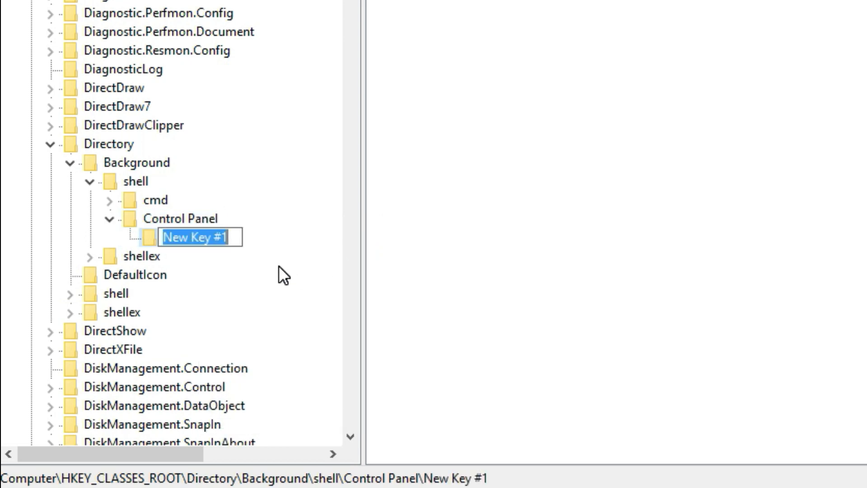
pyautogui.write('Comman')
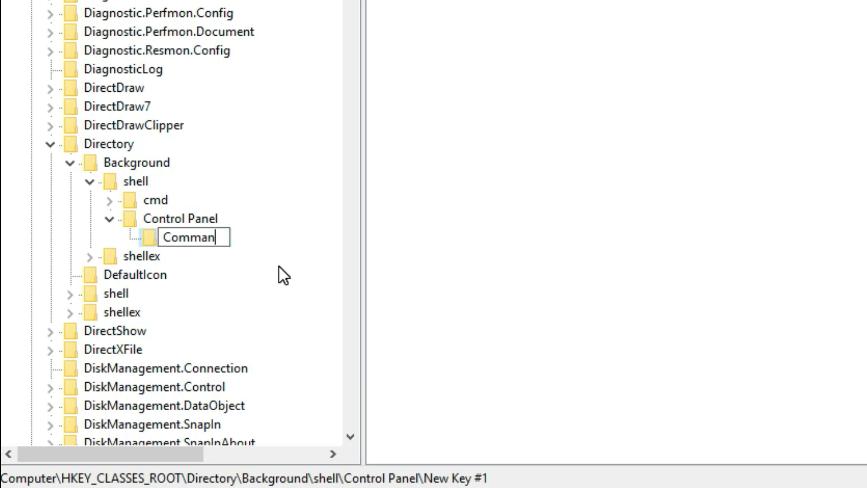
pyautogui.write('d')
pyautogui.press('Return')
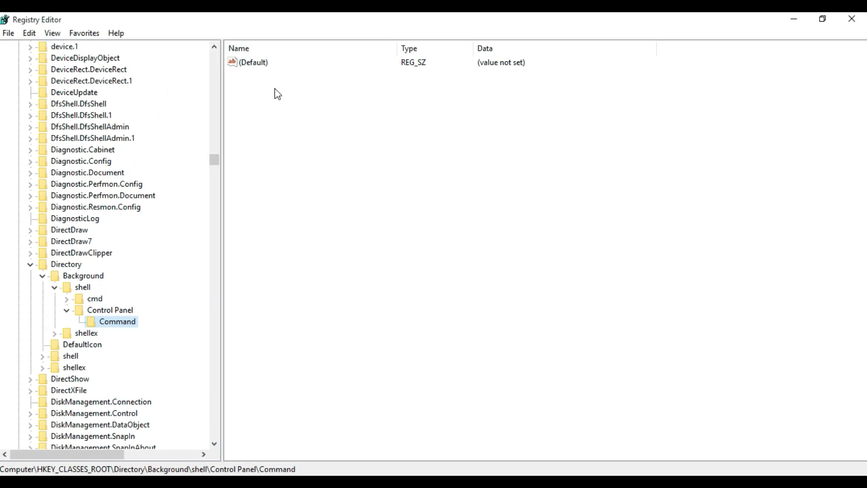
# Step: Set the value data of the Command key's (Default) string to "Control Panel"
pyautogui.doubleClick(264, 63)
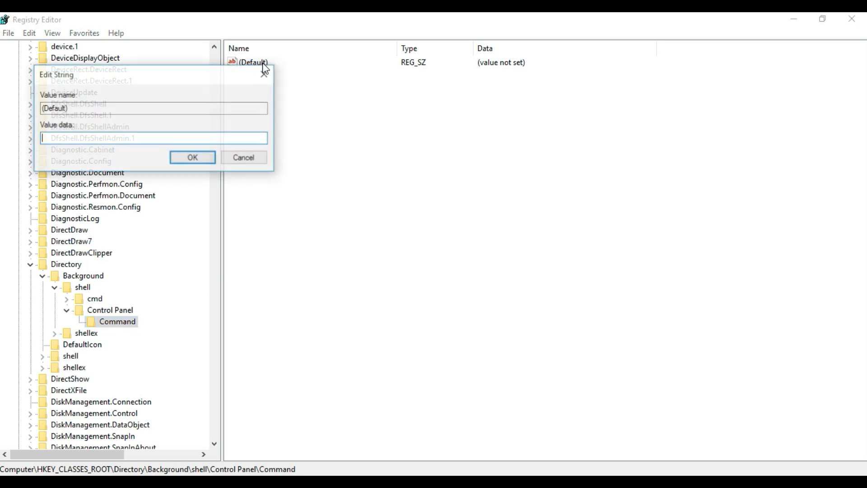
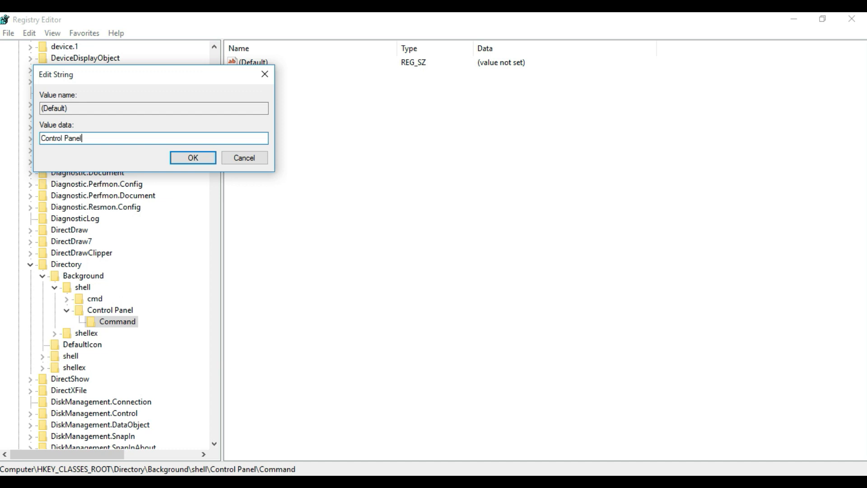
pyautogui.click(193, 158)
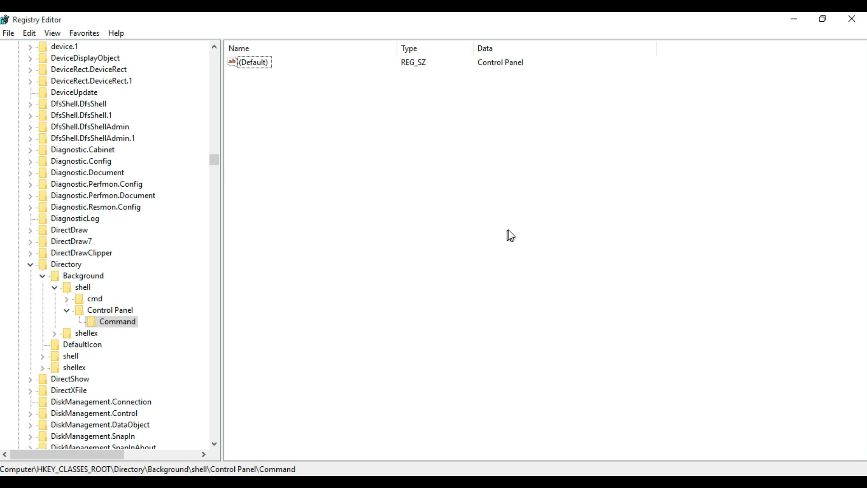
# Step: Minimize the Registry Editor and test the new Control Panel entry in the desktop's context menu
pyautogui.click(793, 23)
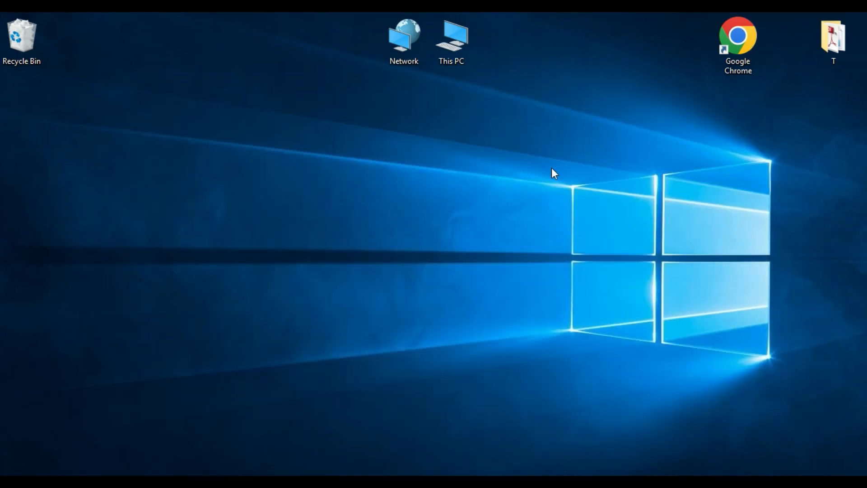
pyautogui.rightClick(411, 172)
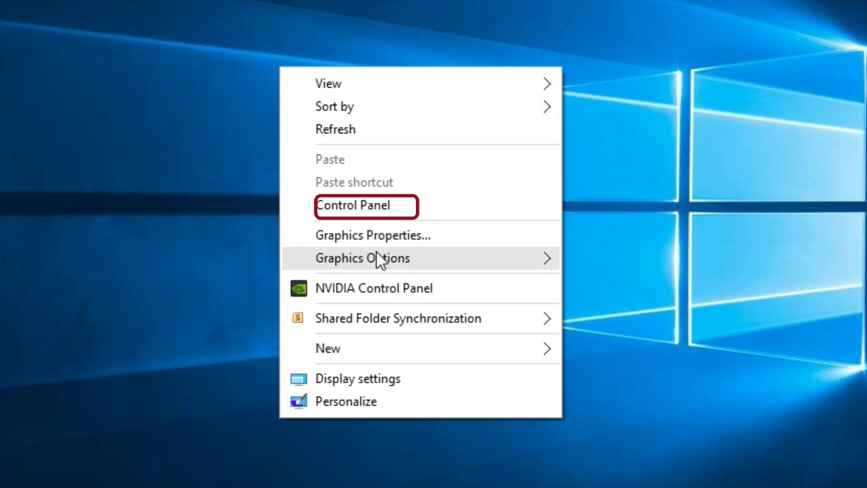
pyautogui.moveTo(377, 258)
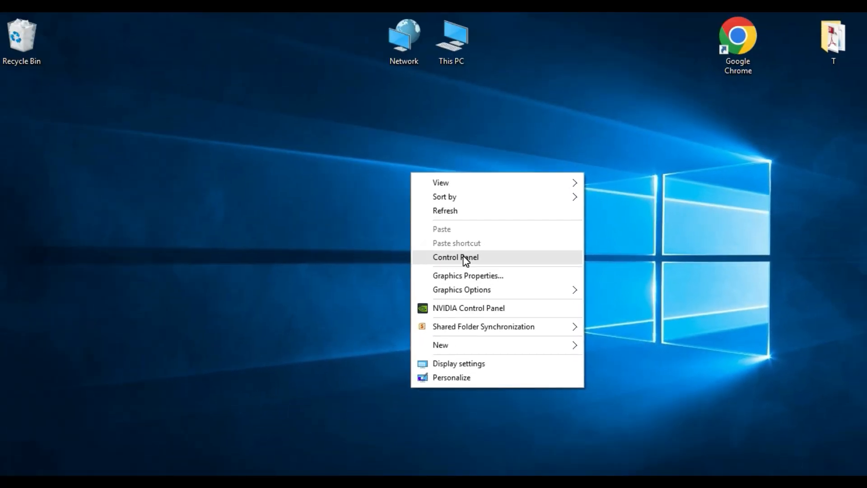
pyautogui.click(463, 256)
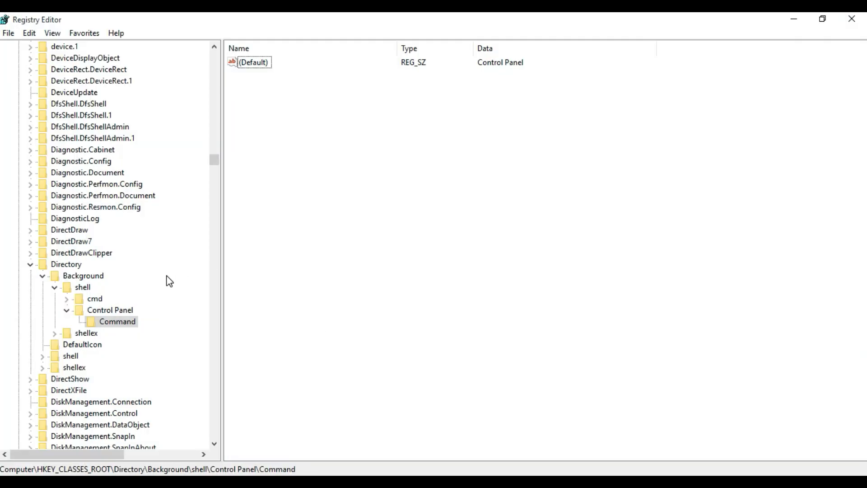
# Step: In the Registry Editor, create a new key named "Notepad" under Directory\Background\shell
pyautogui.click(87, 287)
pyautogui.rightClick(86, 287)
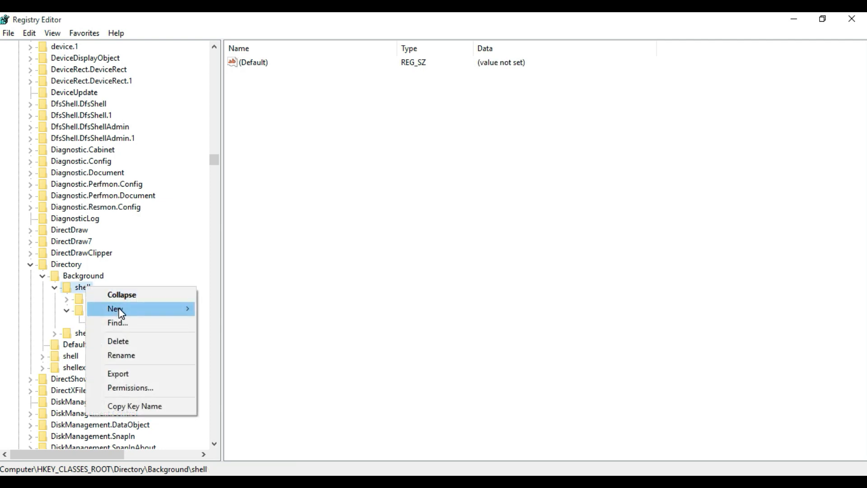
pyautogui.moveTo(118, 310)
pyautogui.click(240, 314)
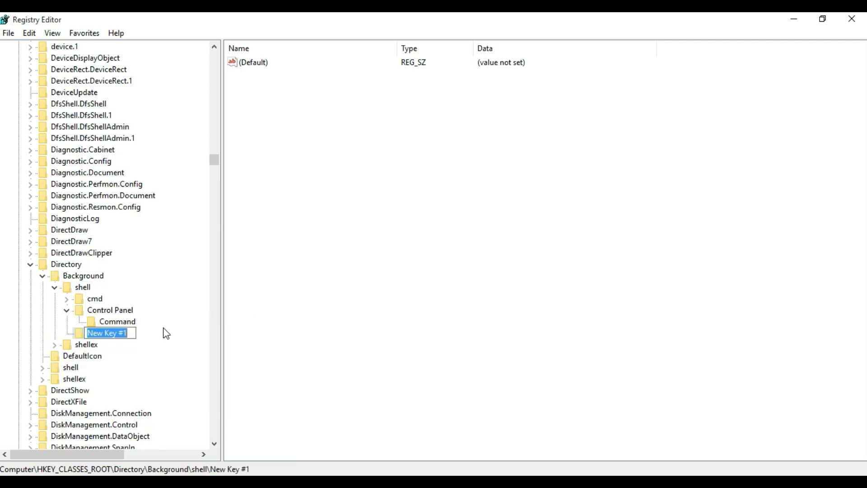
pyautogui.write('No')
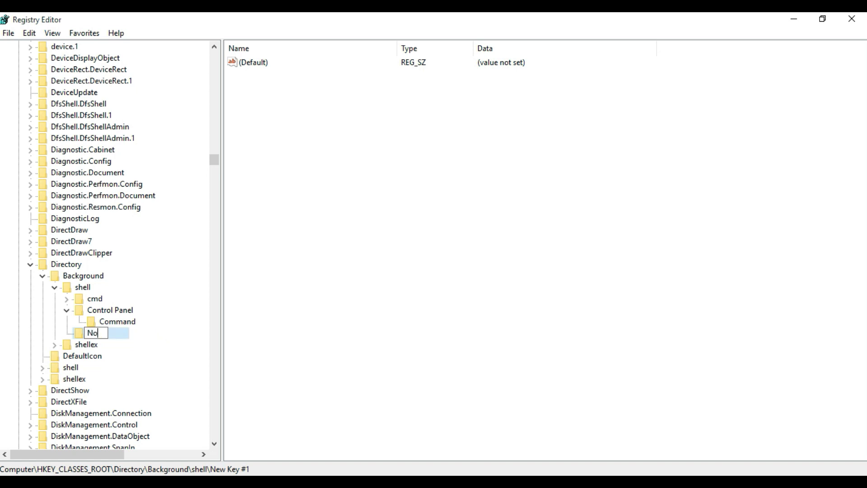
pyautogui.write('tepad')
pyautogui.press('Return')
# Step: Create a subkey named "Command" under the new Notepad key
pyautogui.rightClick(104, 334)
pyautogui.moveTo(140, 359)
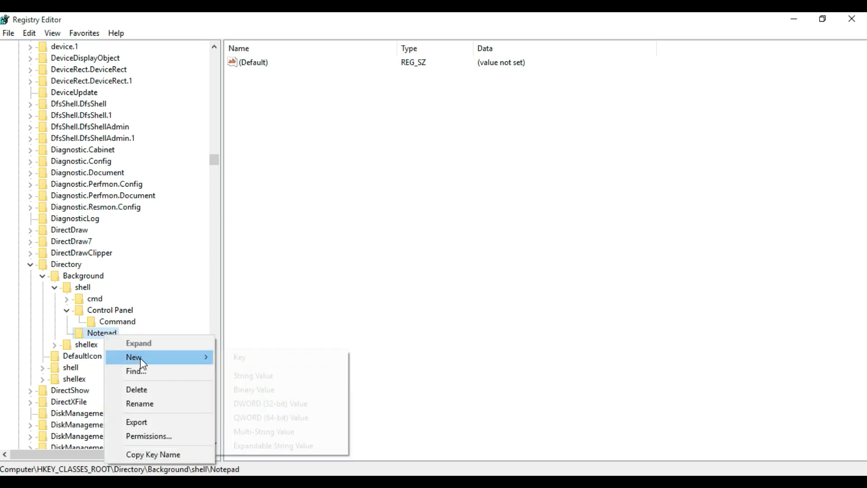
pyautogui.click(251, 359)
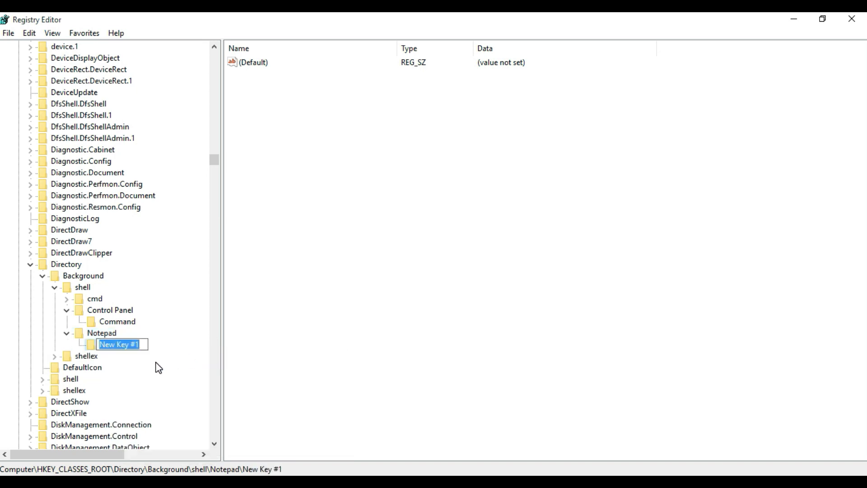
pyautogui.write('Comman')
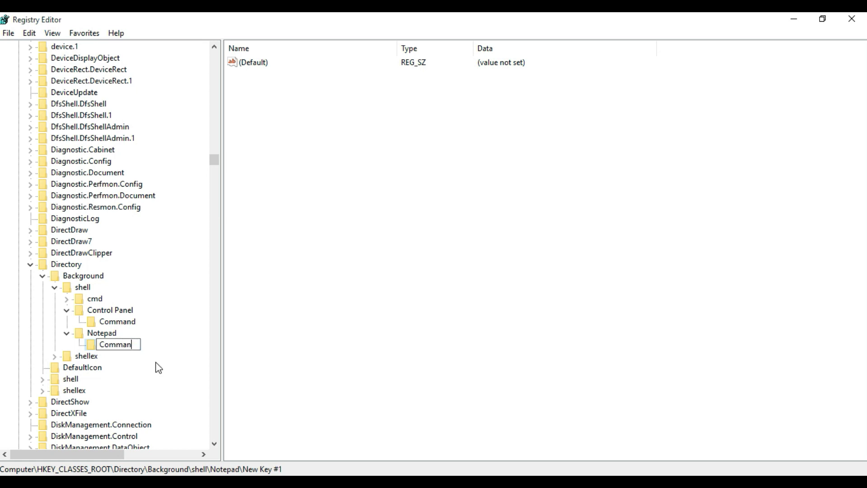
pyautogui.write('d')
pyautogui.press('Return')
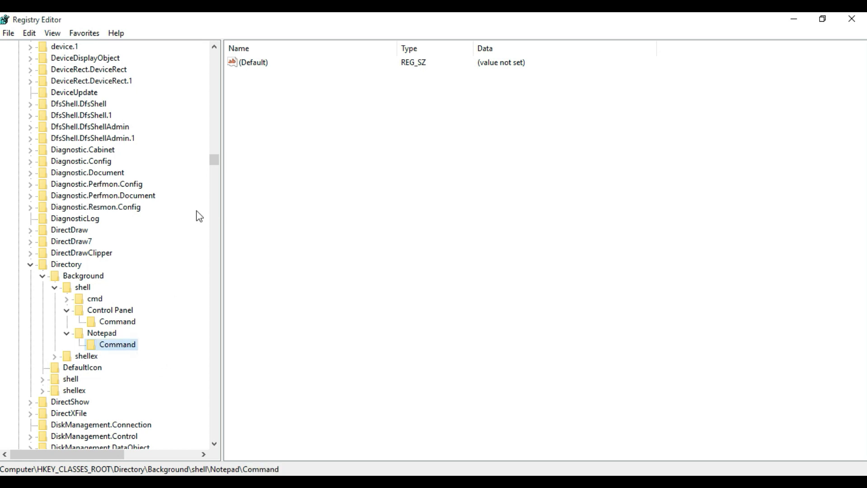
pyautogui.doubleClick(250, 64)
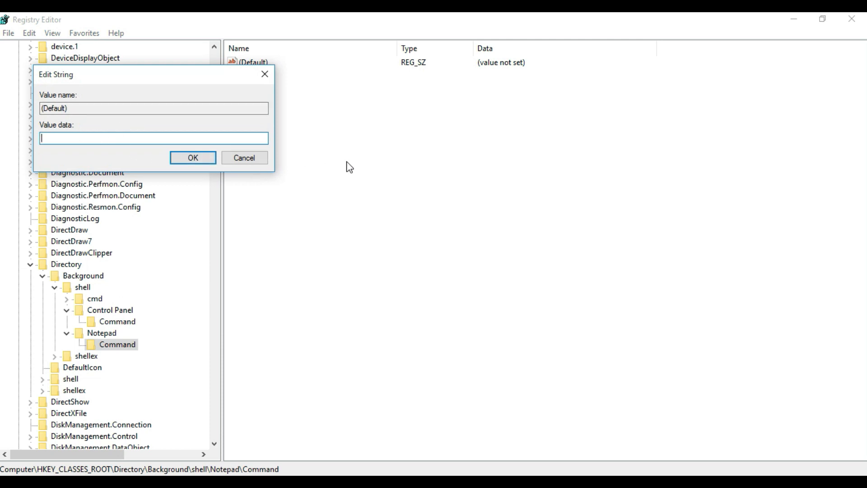
pyautogui.click(797, 18)
pyautogui.click(244, 158)
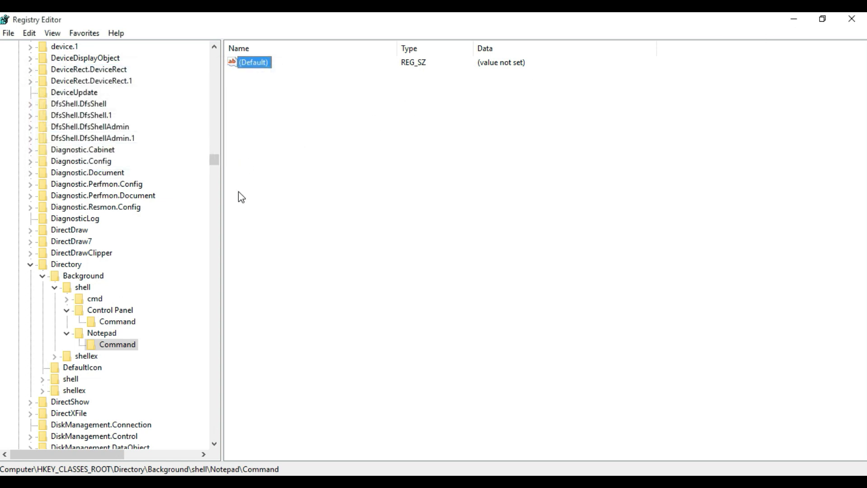
# Step: Minimize the Registry Editor and locate the notepad application in the C:\Windows folder through File Explorer
pyautogui.click(796, 21)
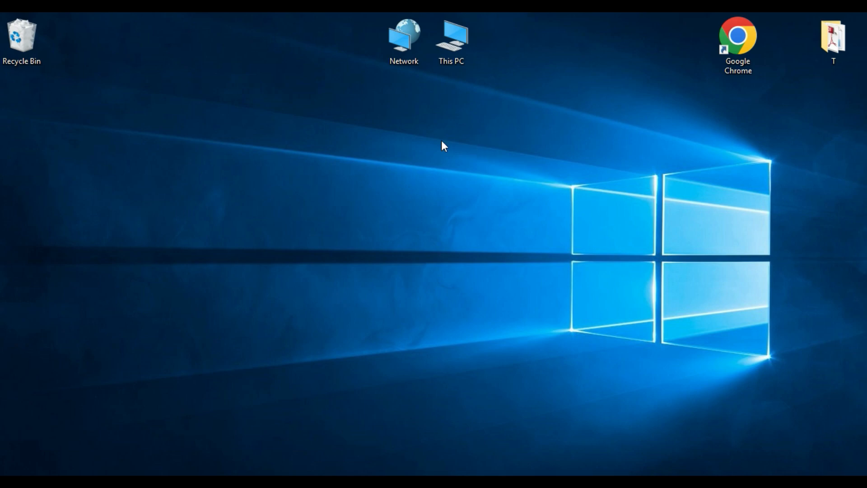
pyautogui.doubleClick(448, 42)
pyautogui.doubleClick(191, 193)
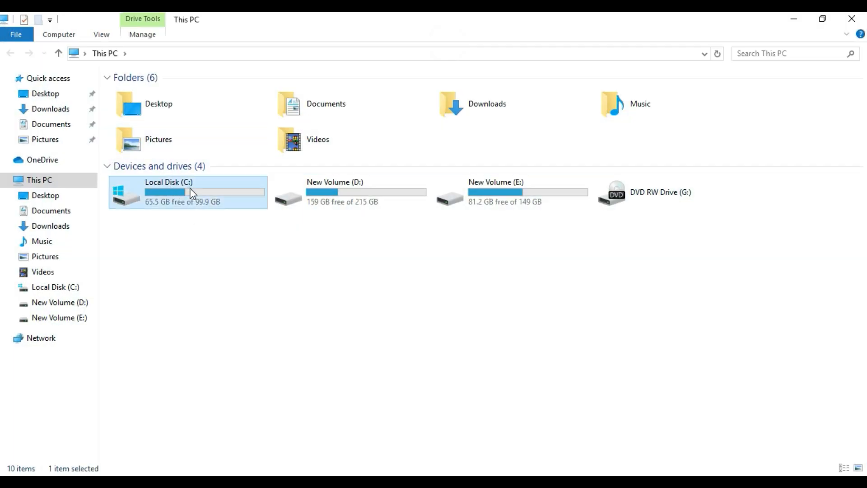
pyautogui.click(151, 176)
pyautogui.doubleClick(151, 176)
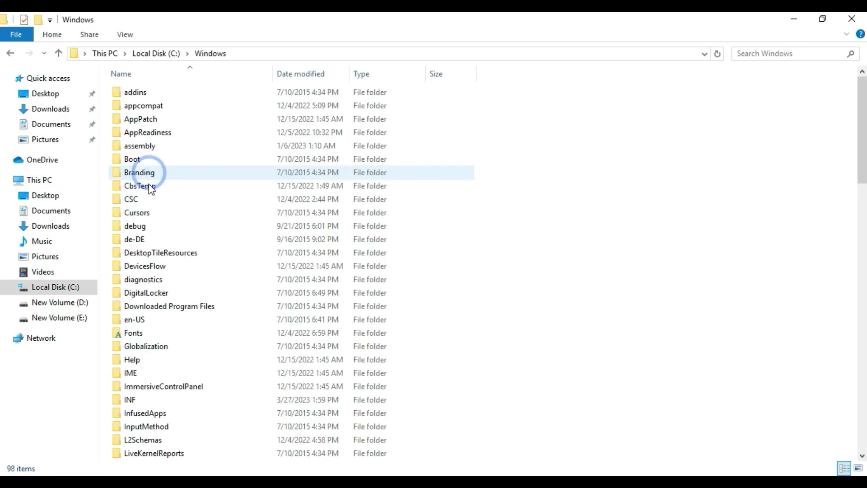
pyautogui.click(137, 226)
pyautogui.write('notepad')
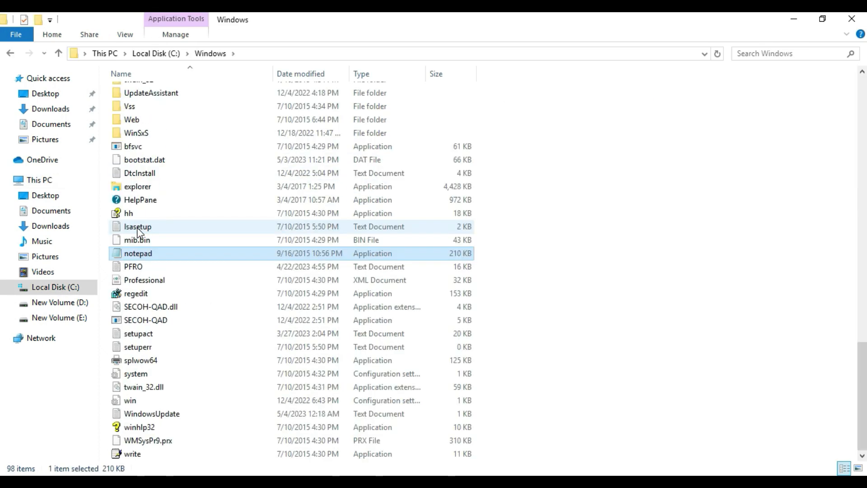
# Step: Copy the full path of the notepad application file in the Windows folder
pyautogui.doubleClick(150, 254)
pyautogui.rightClick(150, 253)
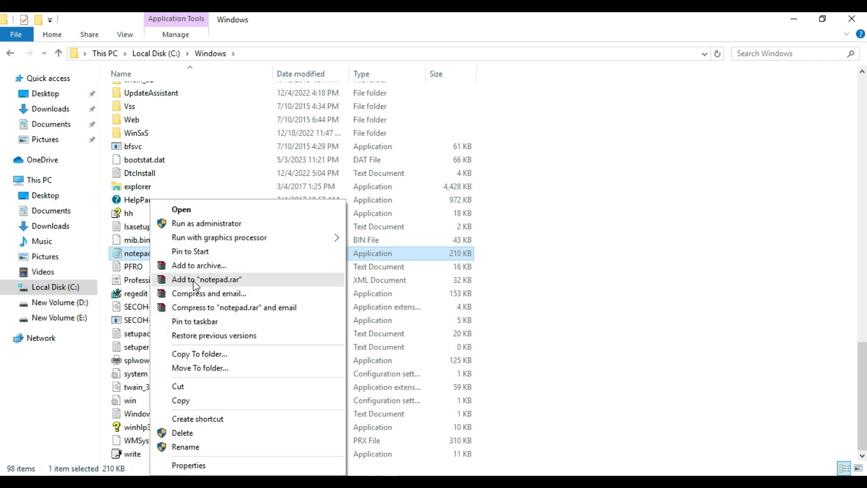
pyautogui.click(600, 298)
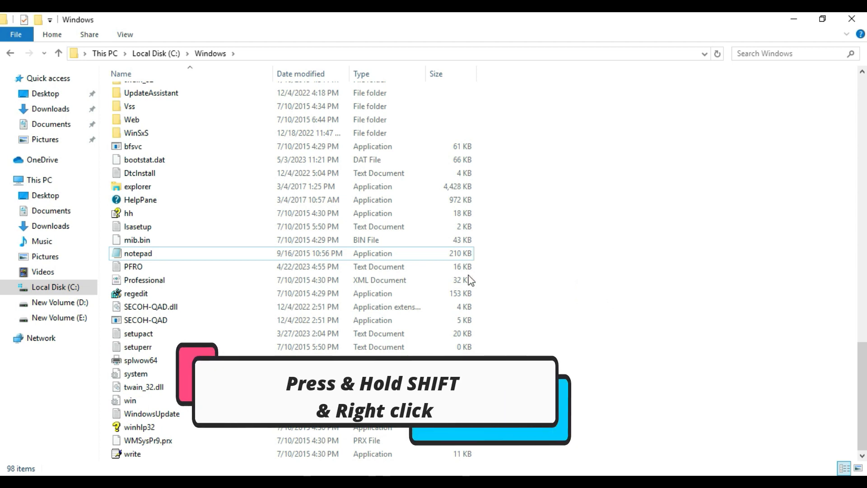
pyautogui.keyDown('shift'); pyautogui.rightClick(141, 255); pyautogui.keyUp('shift')
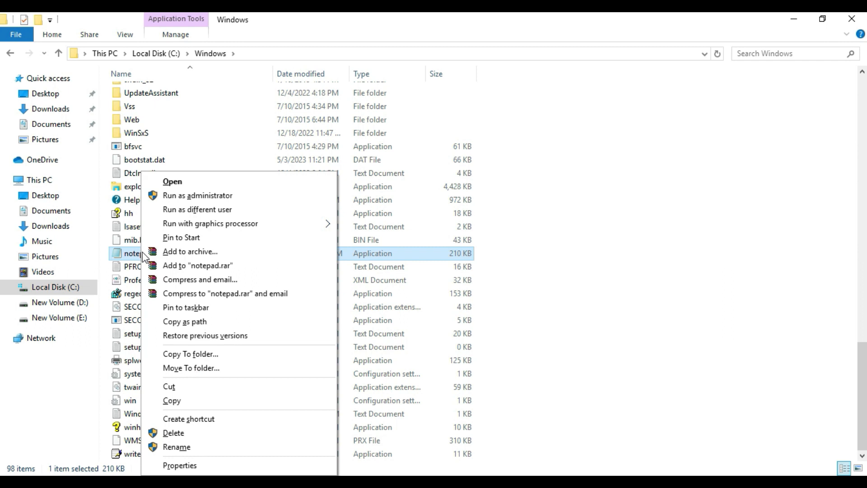
pyautogui.click(182, 321)
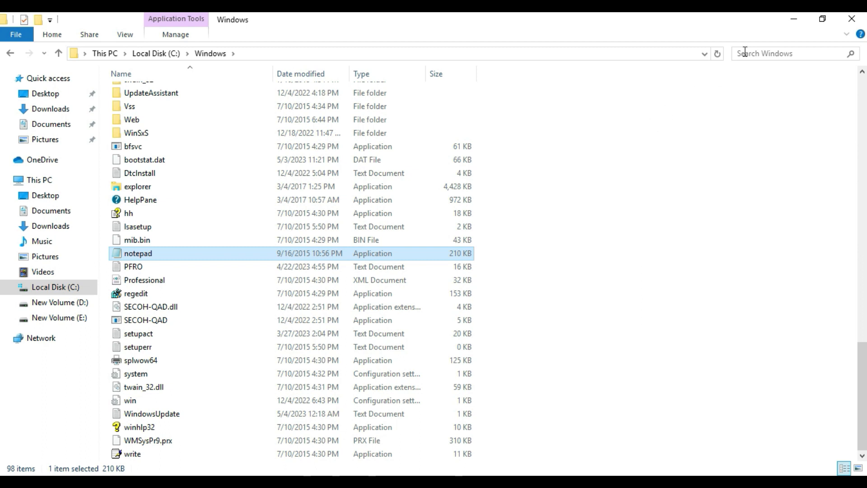
# Step: Return to the Registry Editor and set the (Default) value data of Notepad's Command key to "C:\Windows\notepad.exe", including the quotation marks
pyautogui.click(793, 21)
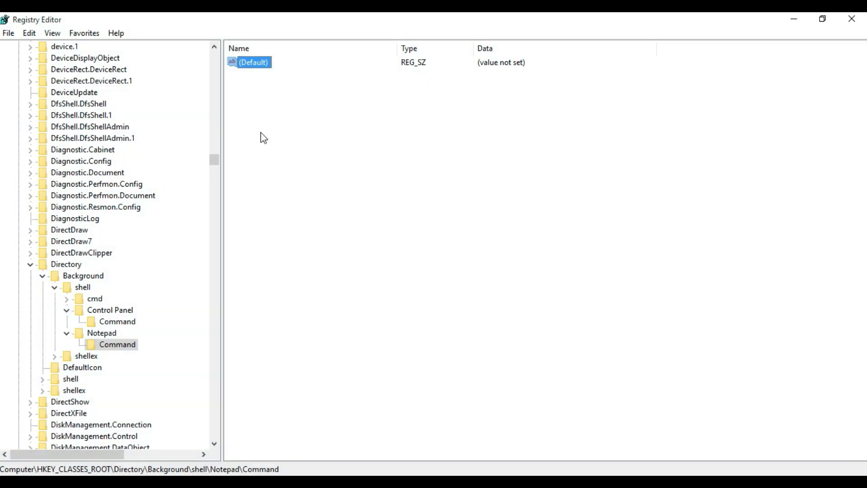
pyautogui.doubleClick(258, 67)
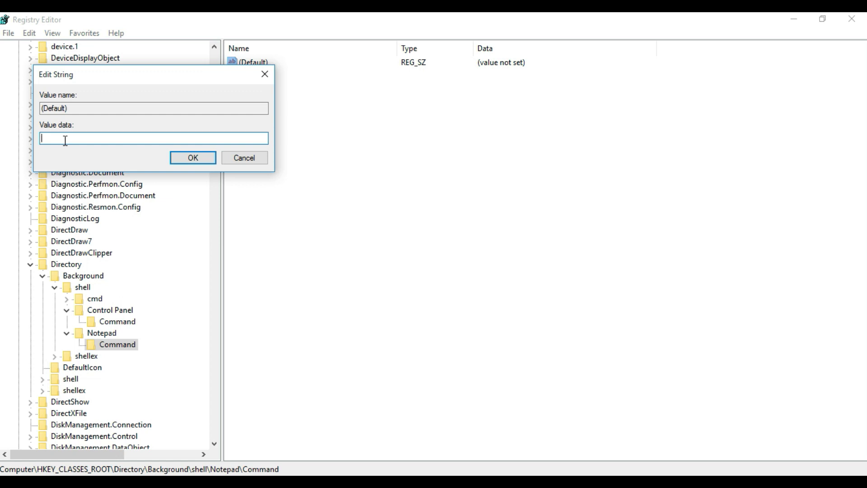
pyautogui.write('"C:\\Windows\\notepad.exe"')
pyautogui.click(193, 158)
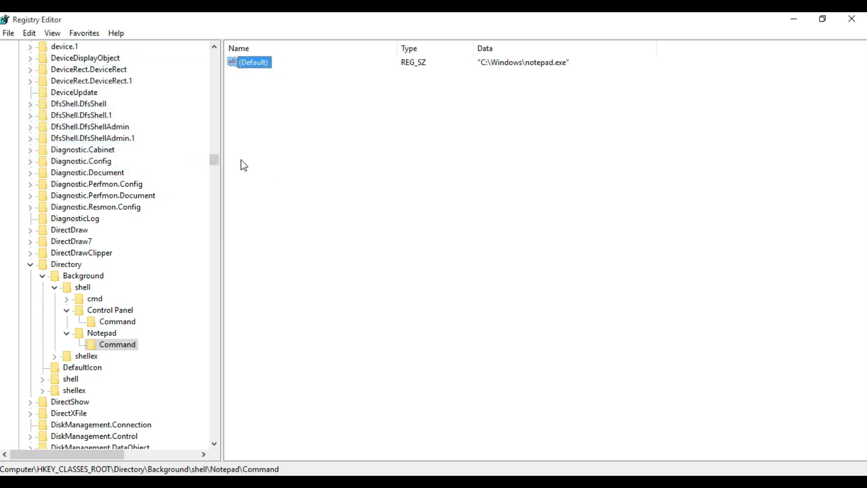
# Step: Minimize the Registry Editor and test the new Notepad entry in the desktop's context menu
pyautogui.click(793, 21)
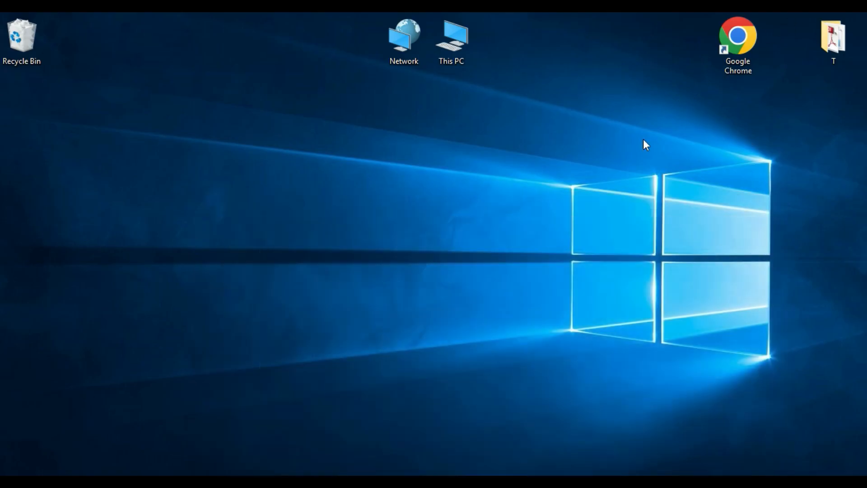
pyautogui.rightClick(446, 172)
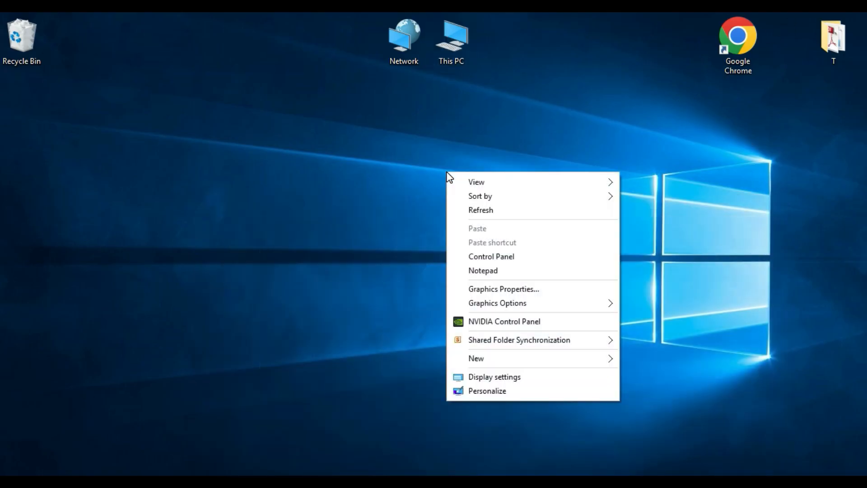
pyautogui.click(495, 271)
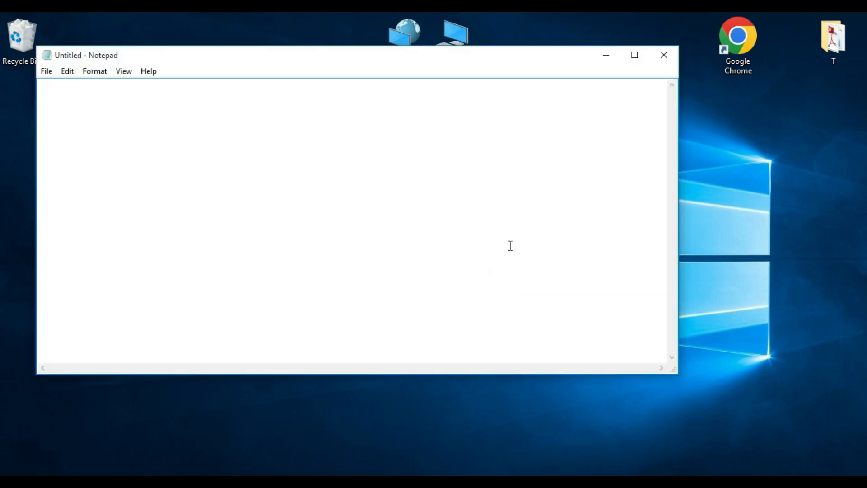